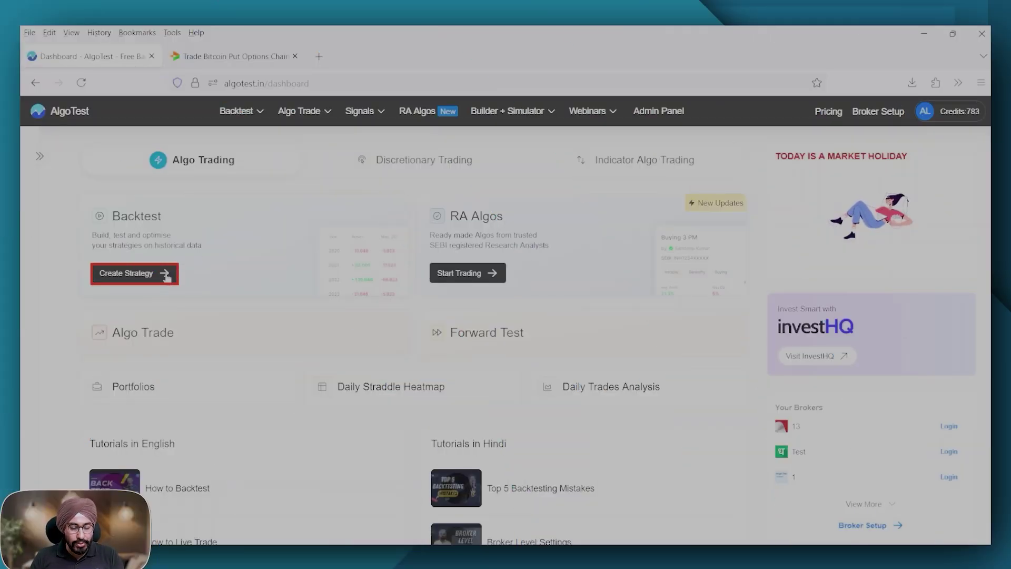
Create a new strategy, switch to the Delta Exchange category and choose BTCUSD as the index.
click(166, 277)
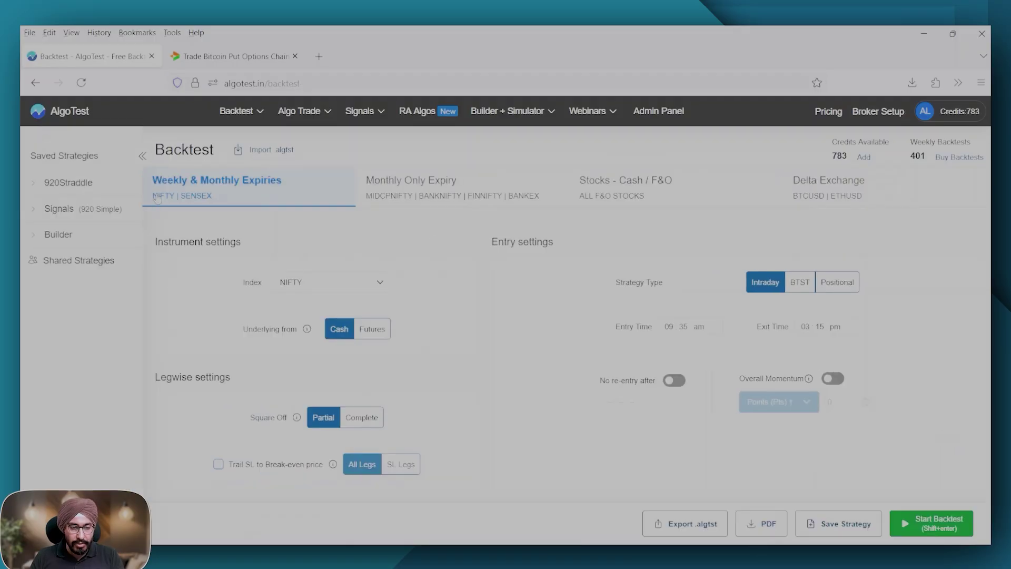
click(143, 156)
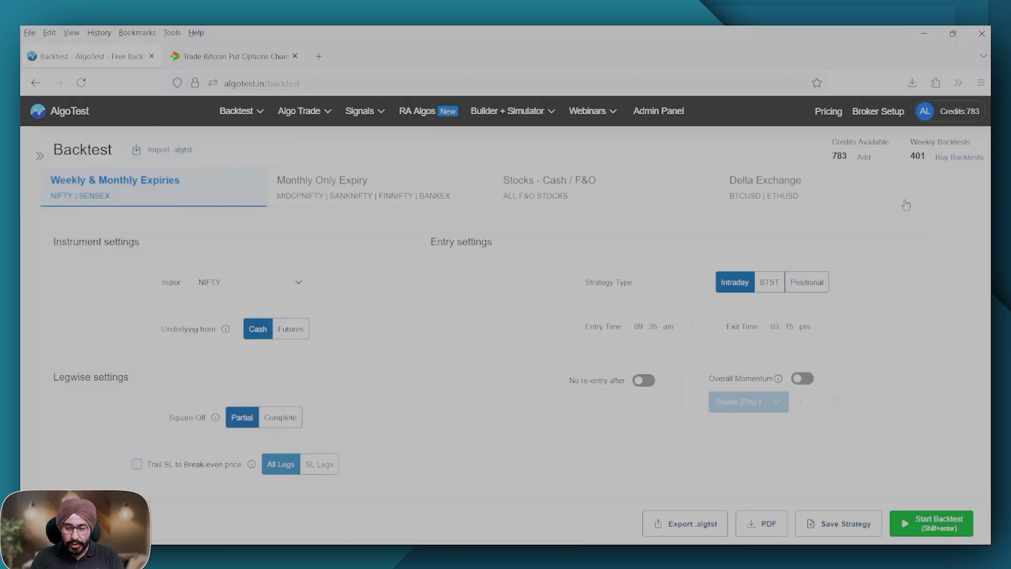
click(766, 187)
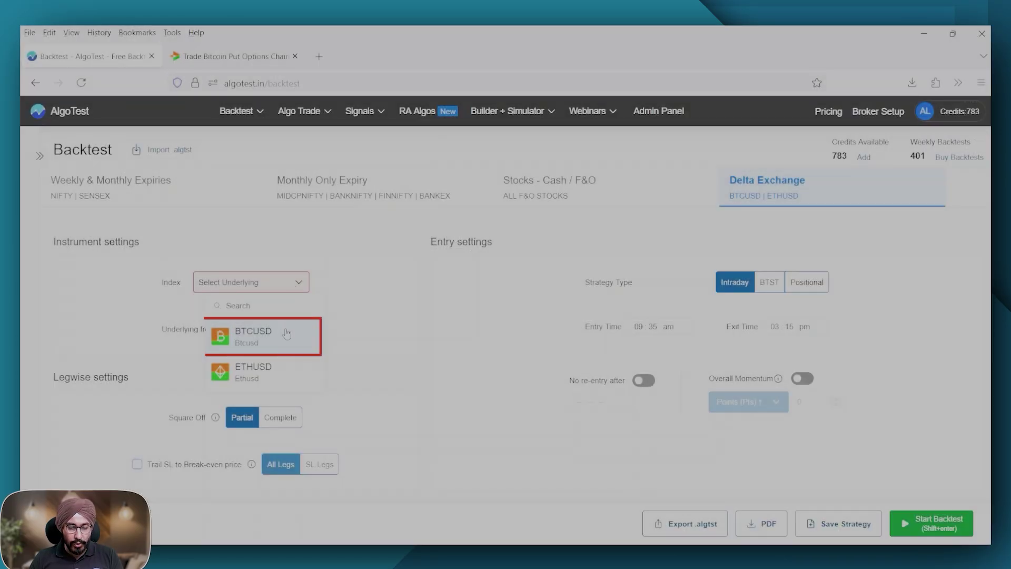
click(287, 333)
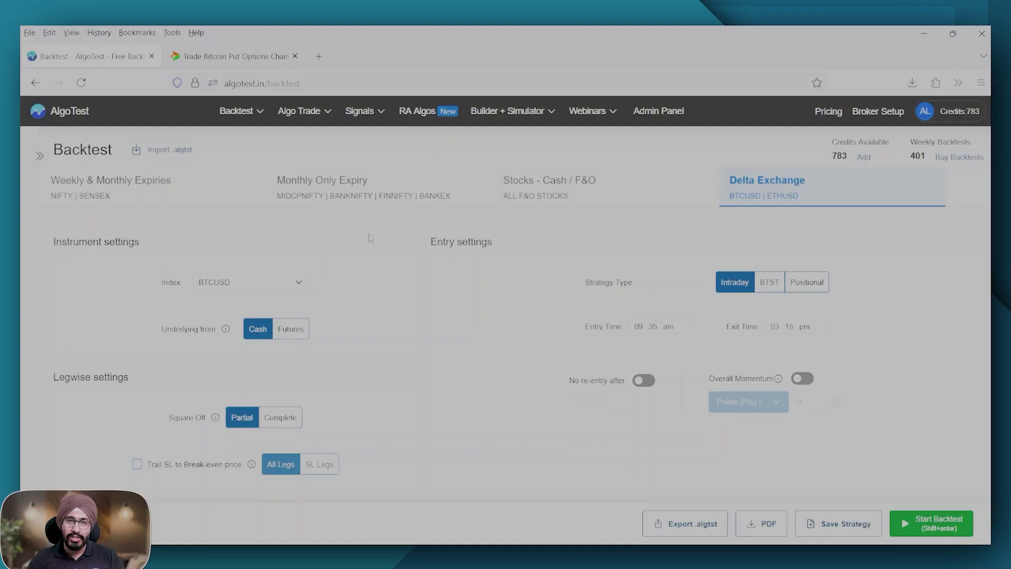
Enter 04:00 pm as the Entry Time and 05:29 pm as the Exit Time.
scroll(683, 360, down, 3)
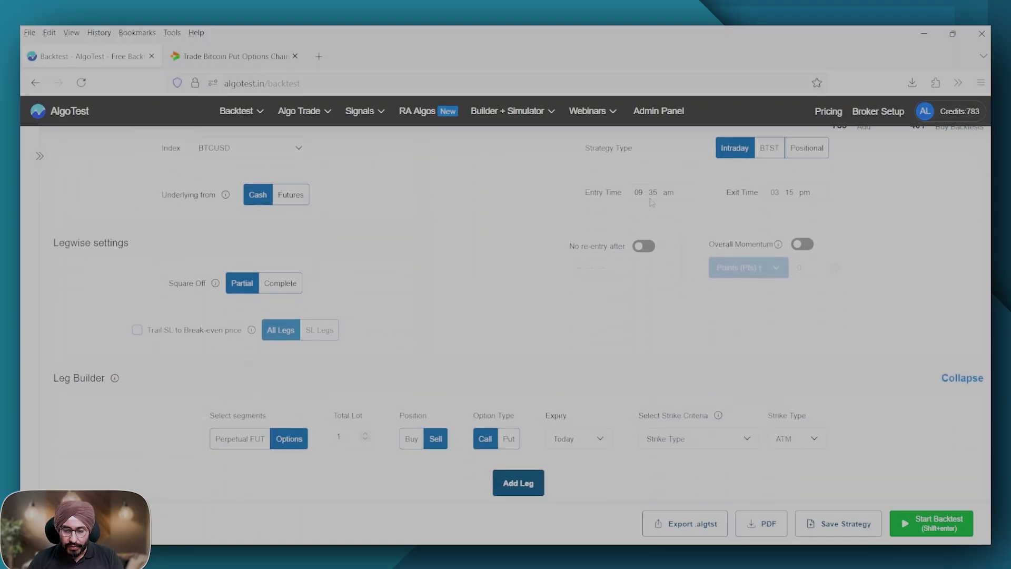
click(643, 194)
text(0400p)
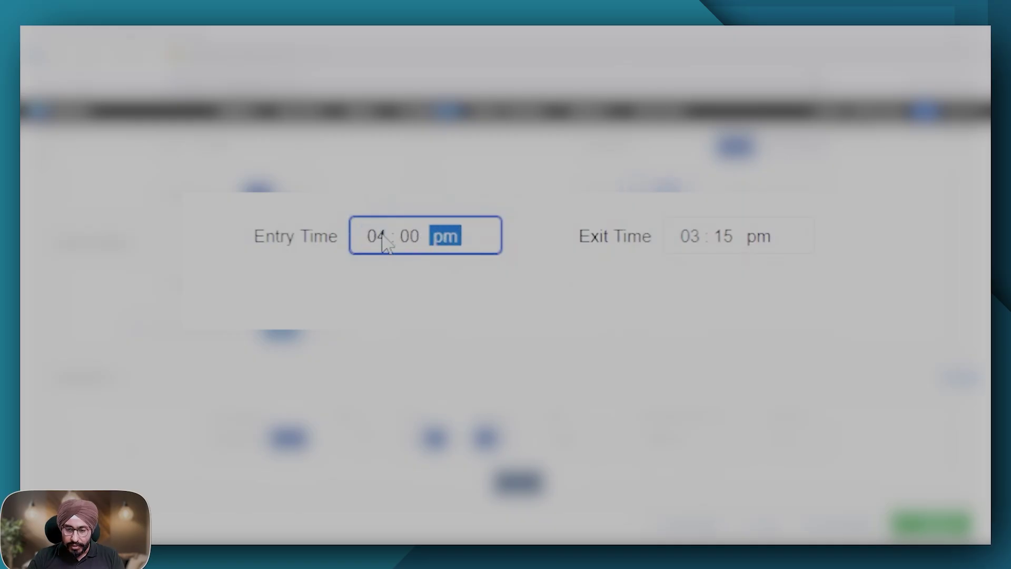
click(688, 239)
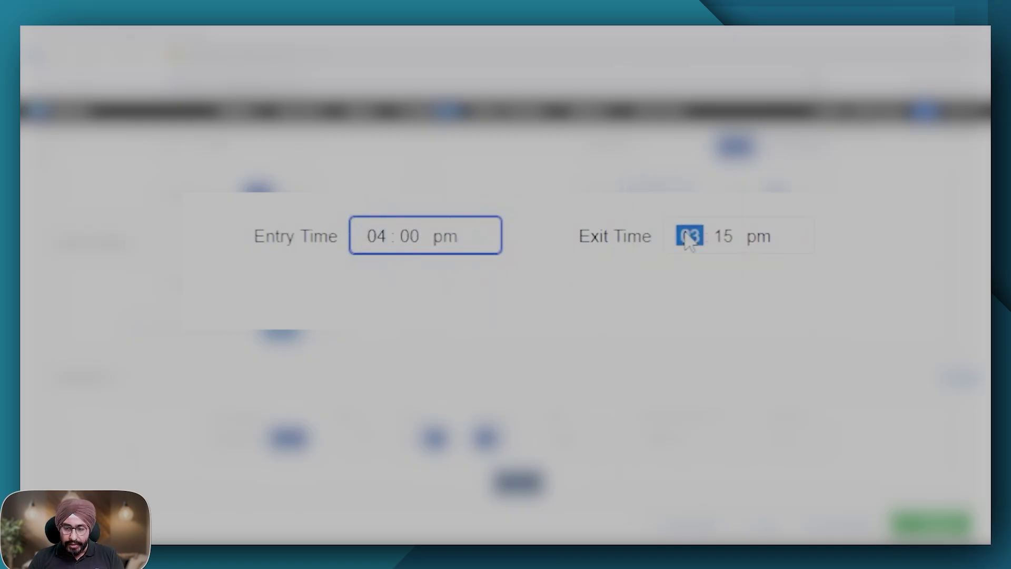
text(0502)
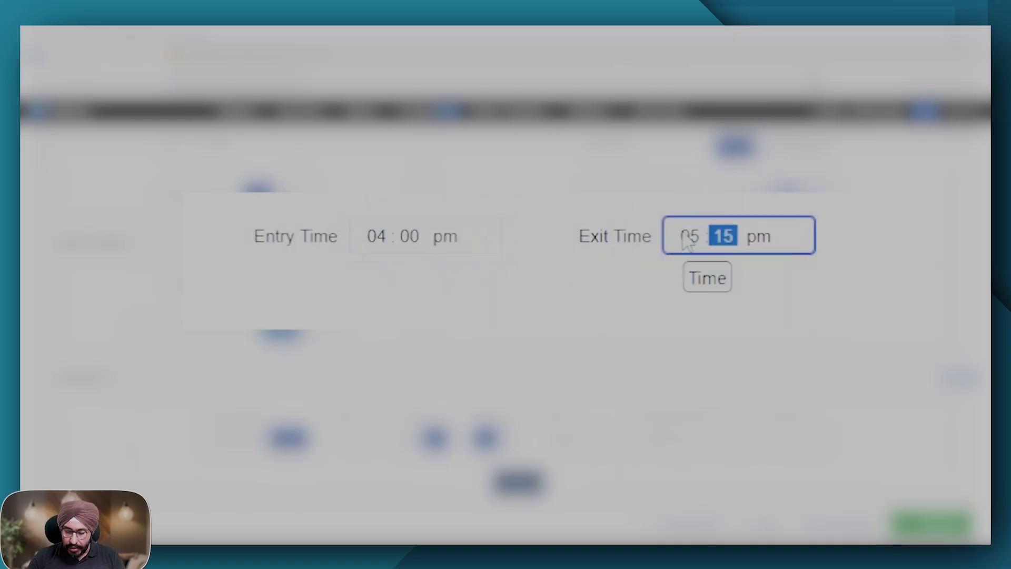
text(29)
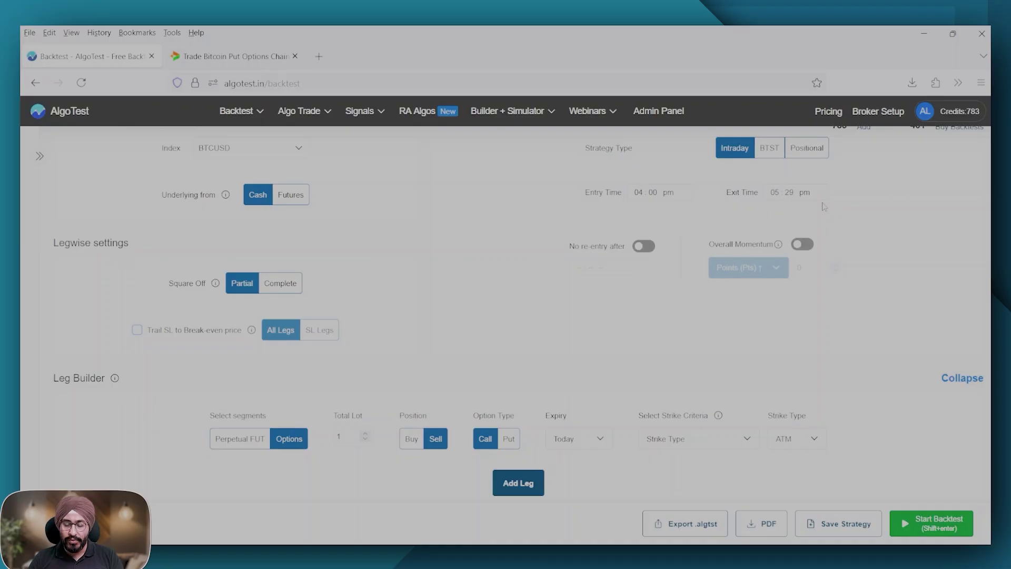
scroll(819, 208, down, 3)
scroll(817, 215, down, 3)
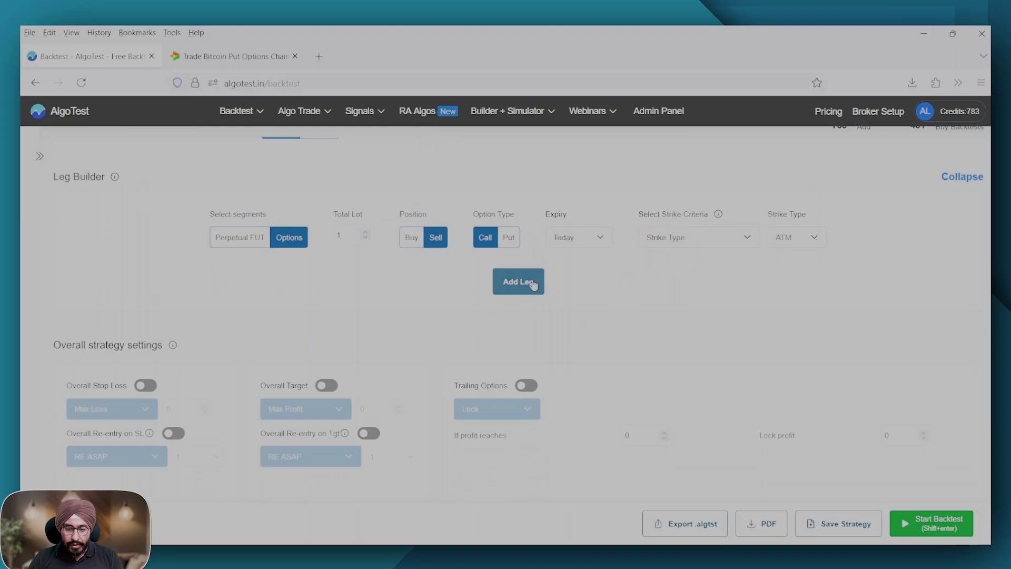
Add a Sell Call ATM leg, then copy it as leg #2 as a Put expiring Today.
click(534, 282)
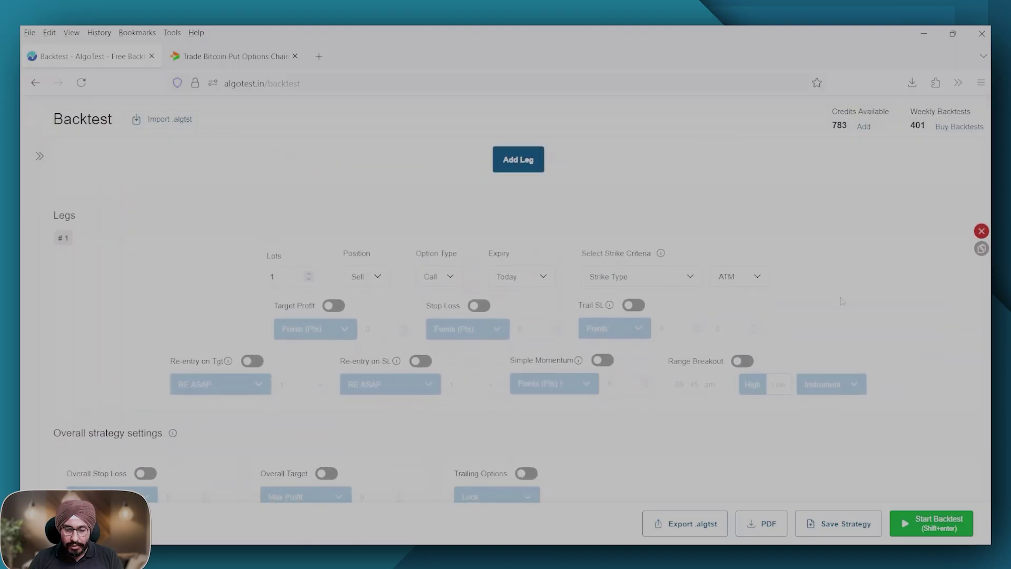
click(981, 248)
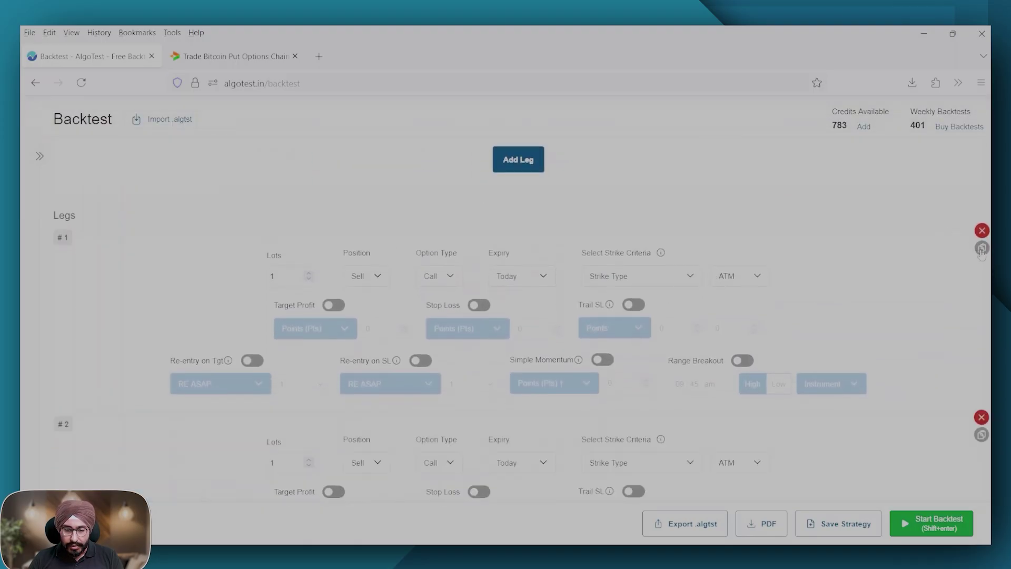
scroll(979, 254, down, 5)
click(439, 276)
click(428, 312)
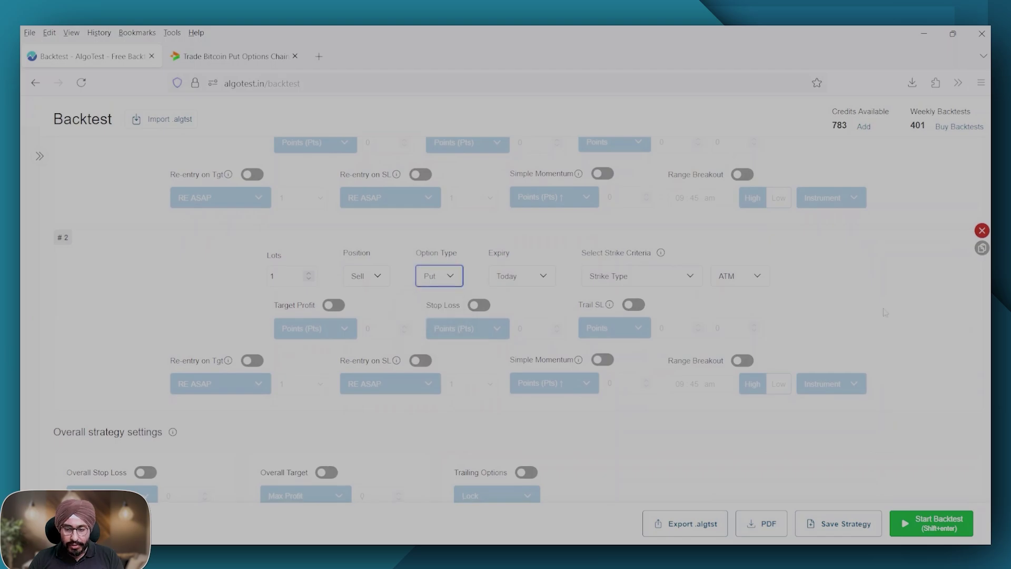
click(543, 283)
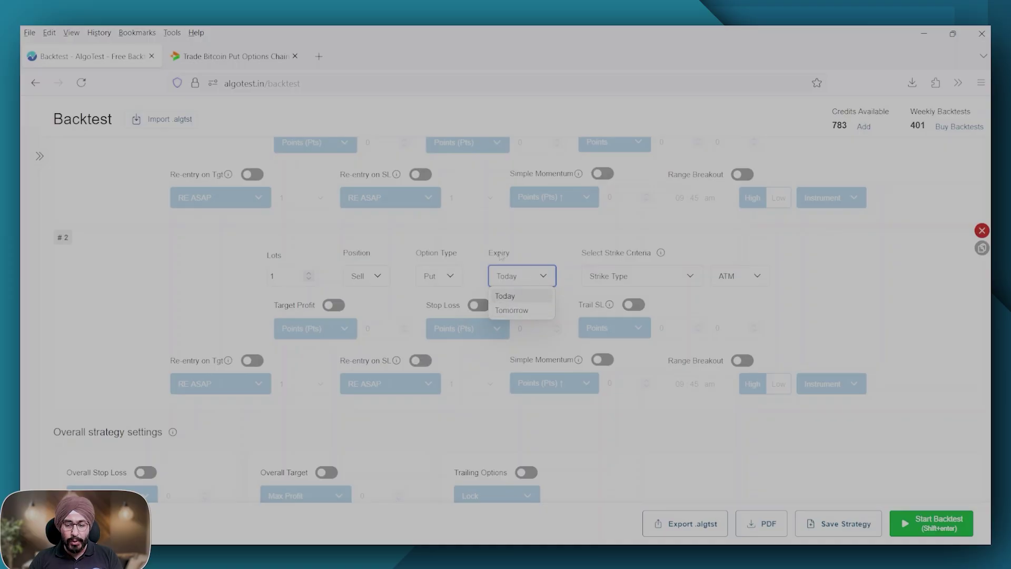
click(544, 254)
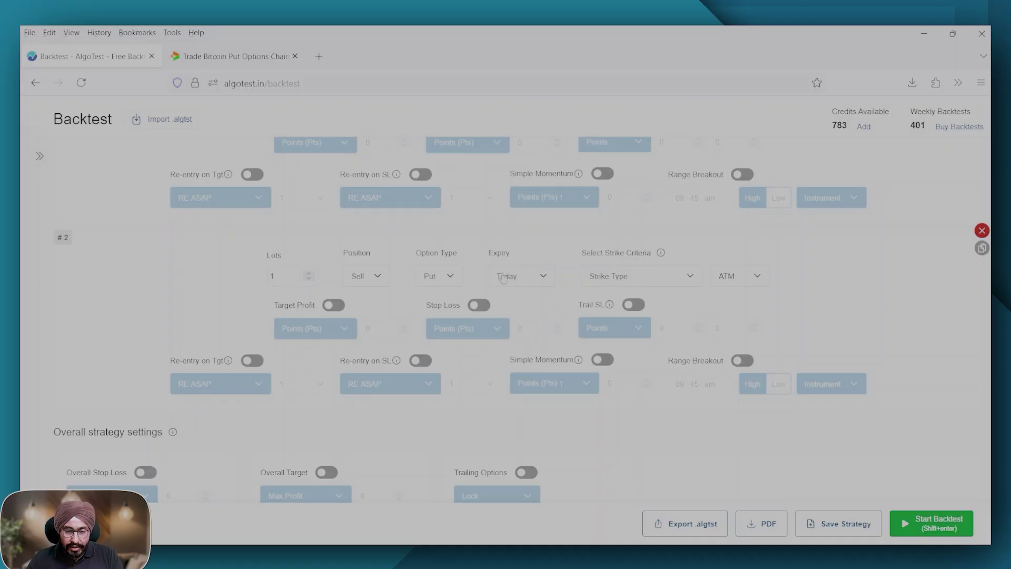
Add bought OTM5 call and put legs (#3 and #4), each 1 lot expiring Today.
scroll(827, 301, up, 10)
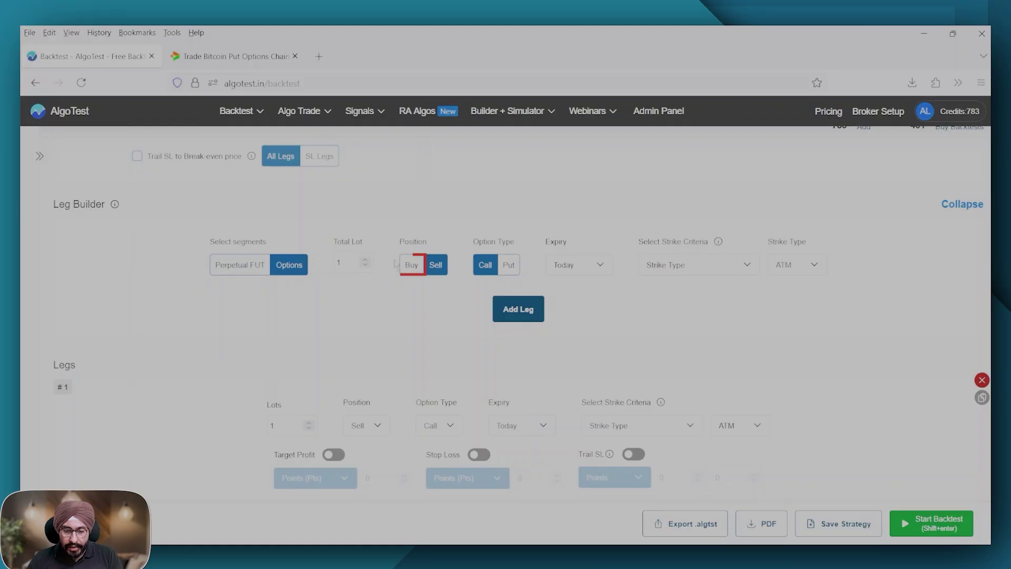
click(412, 267)
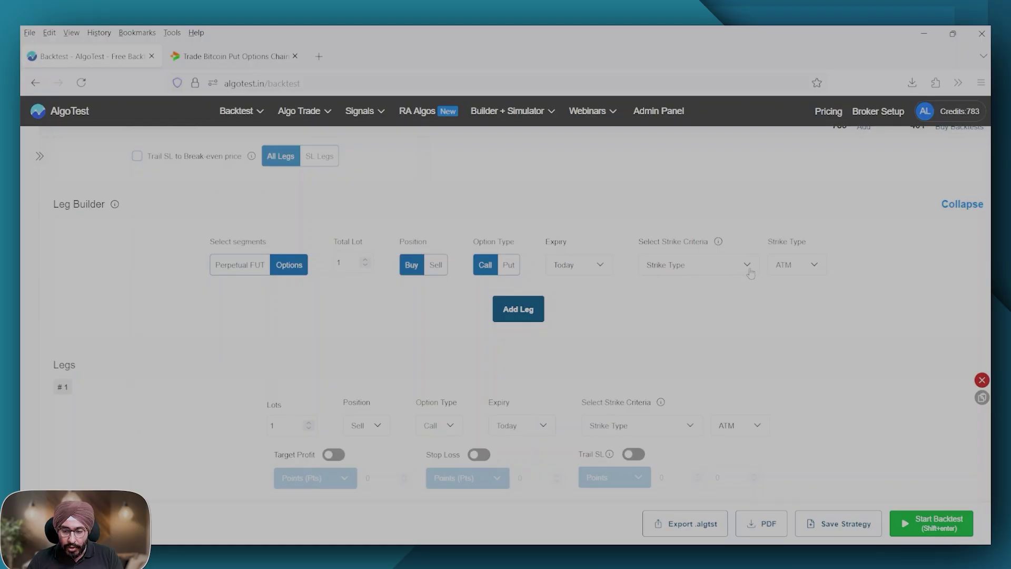
click(793, 268)
click(799, 435)
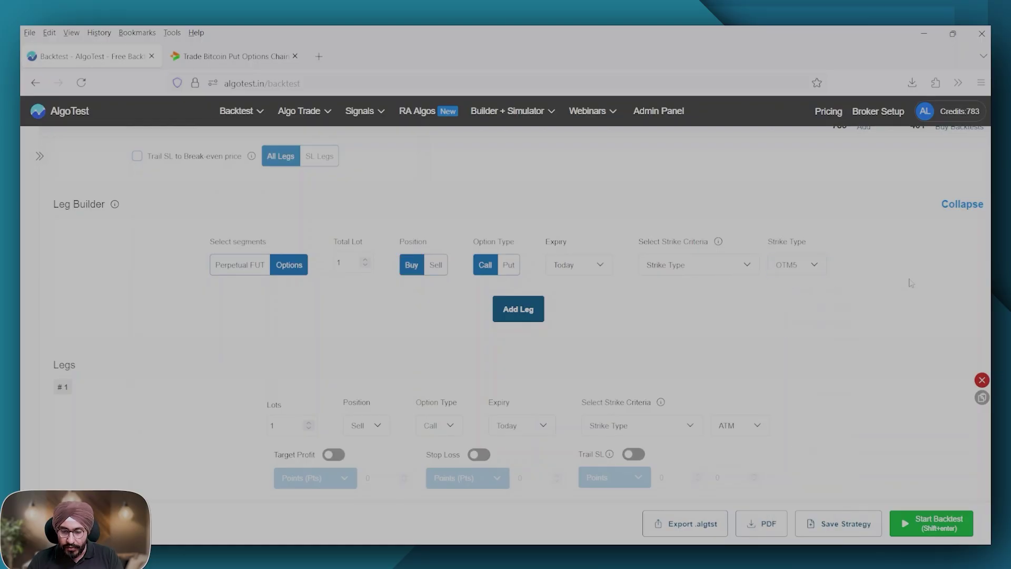
click(519, 310)
click(451, 278)
click(429, 311)
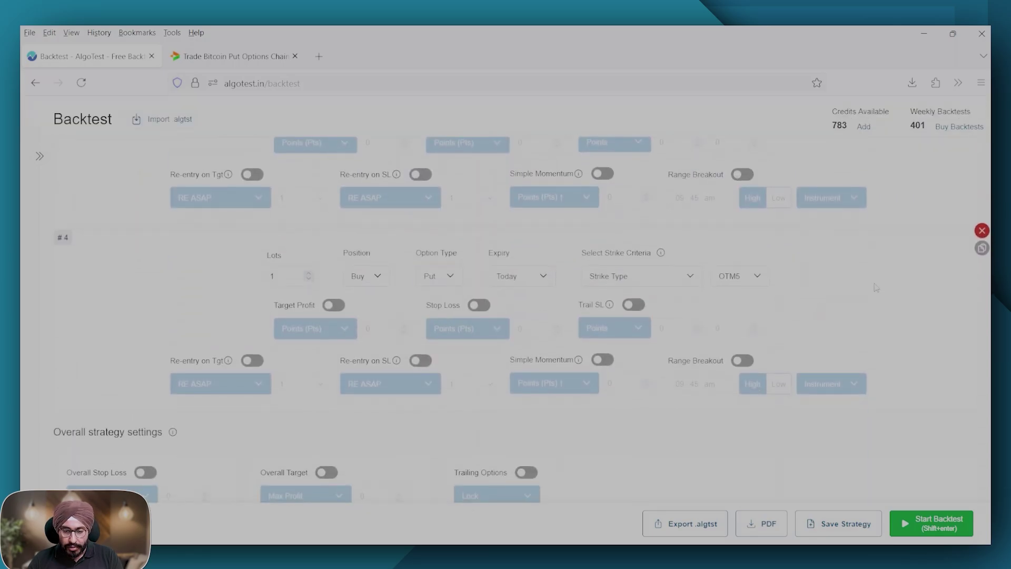
scroll(850, 305, down, 3)
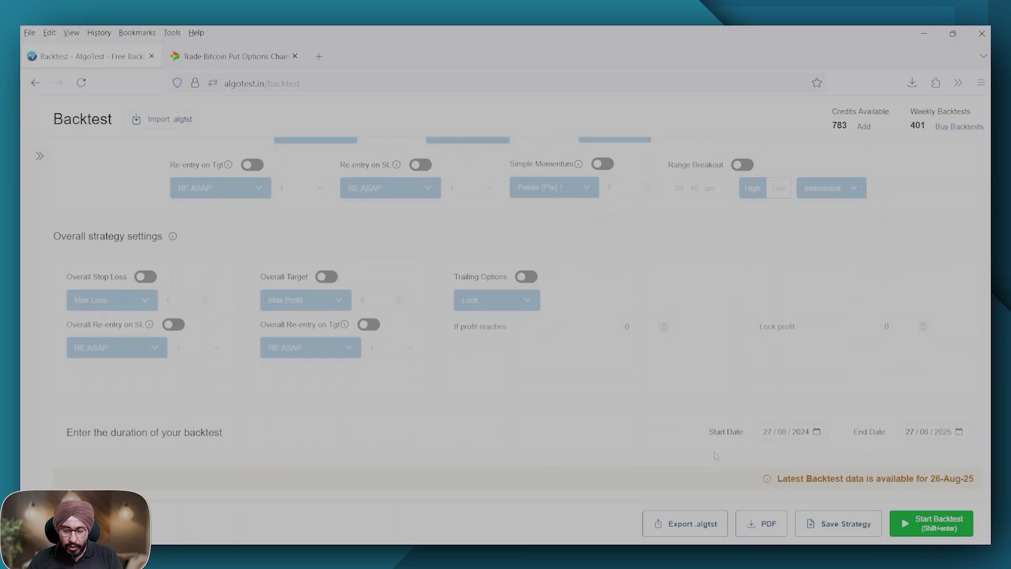
Set the start date to 01/01/2025 and run the backtest with Shift+Enter.
click(768, 432)
text(01 / 01 / )
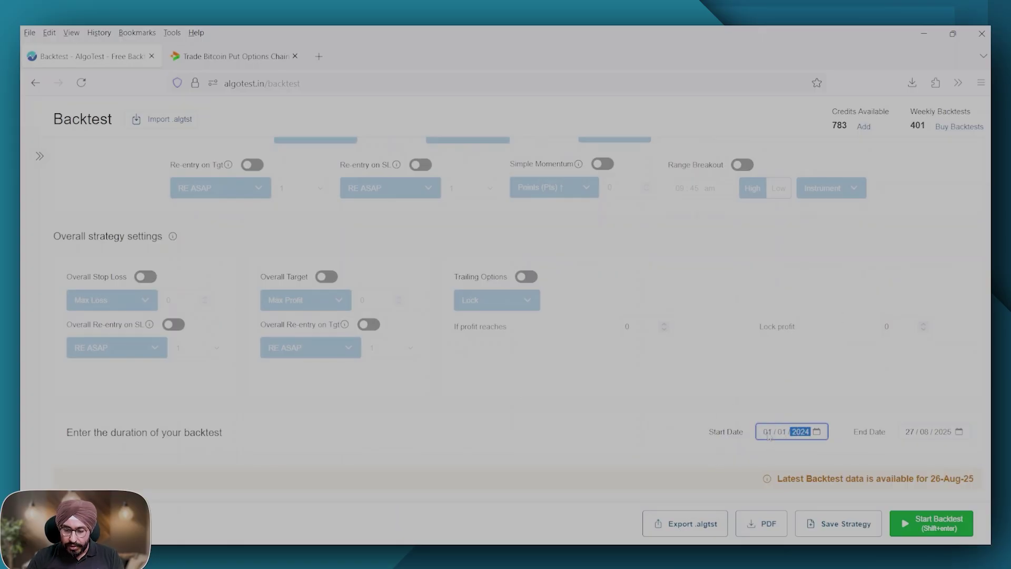
text(2025)
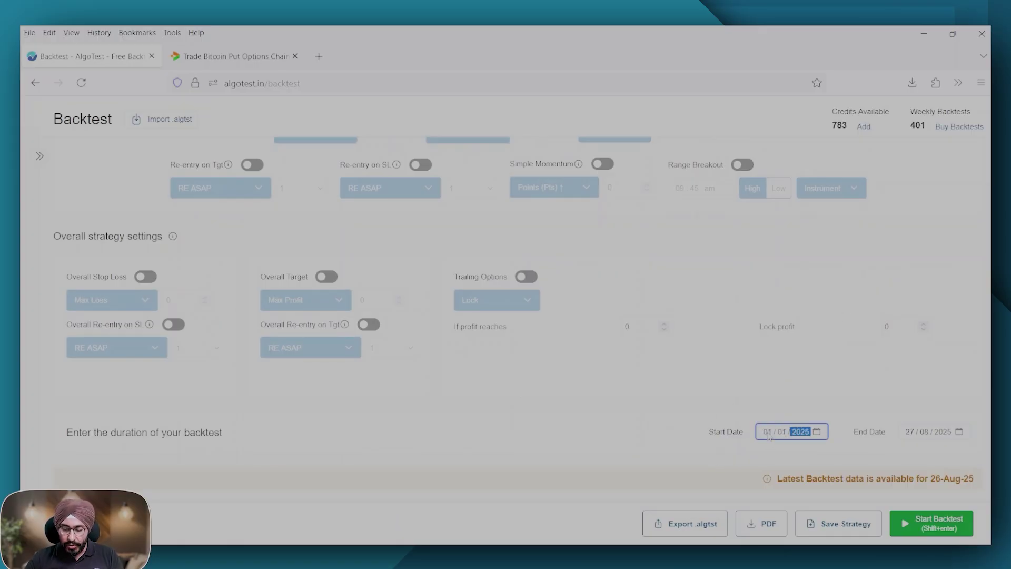
key(shift+Return)
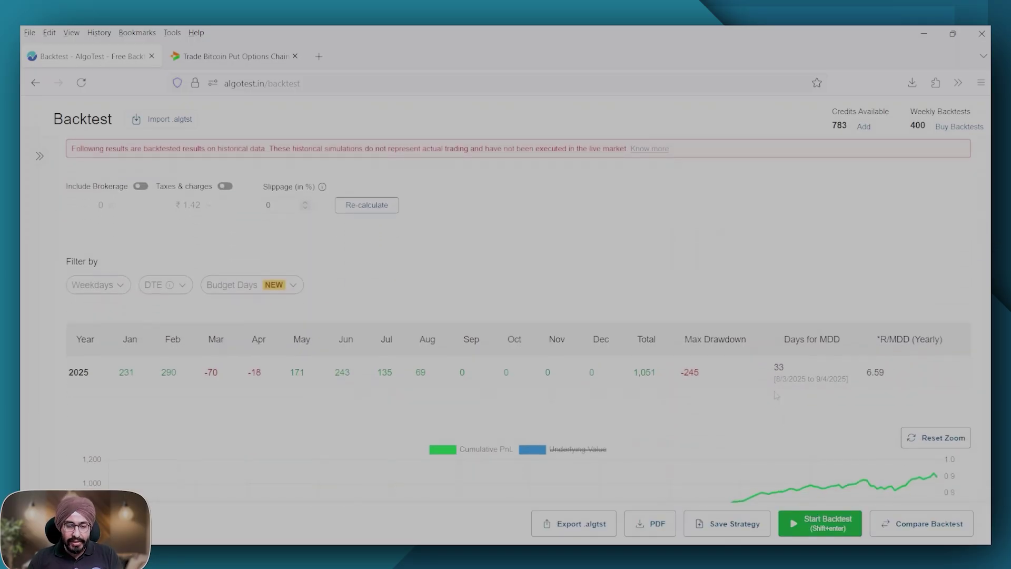
scroll(655, 228, down, 4)
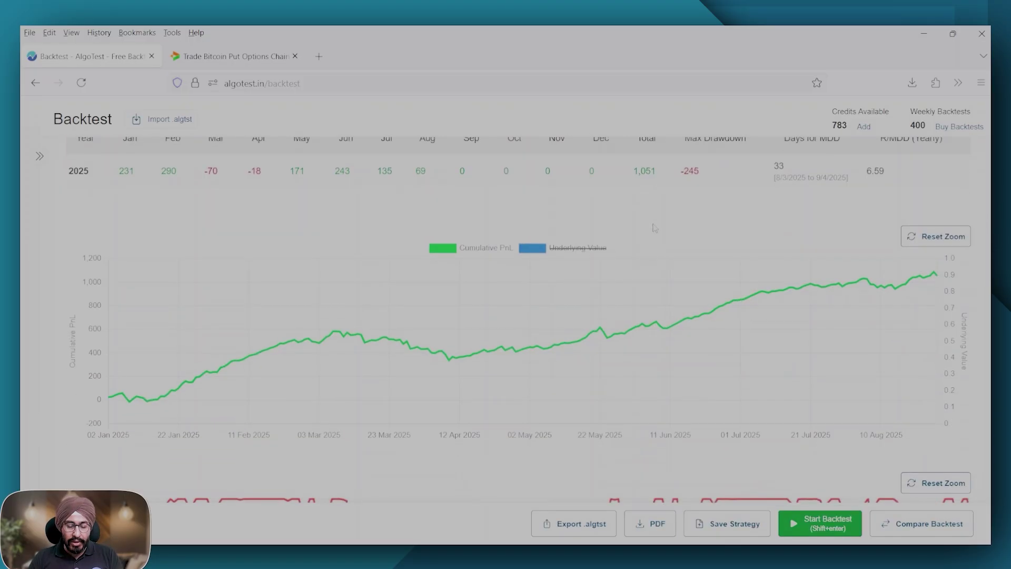
scroll(654, 228, up, 1)
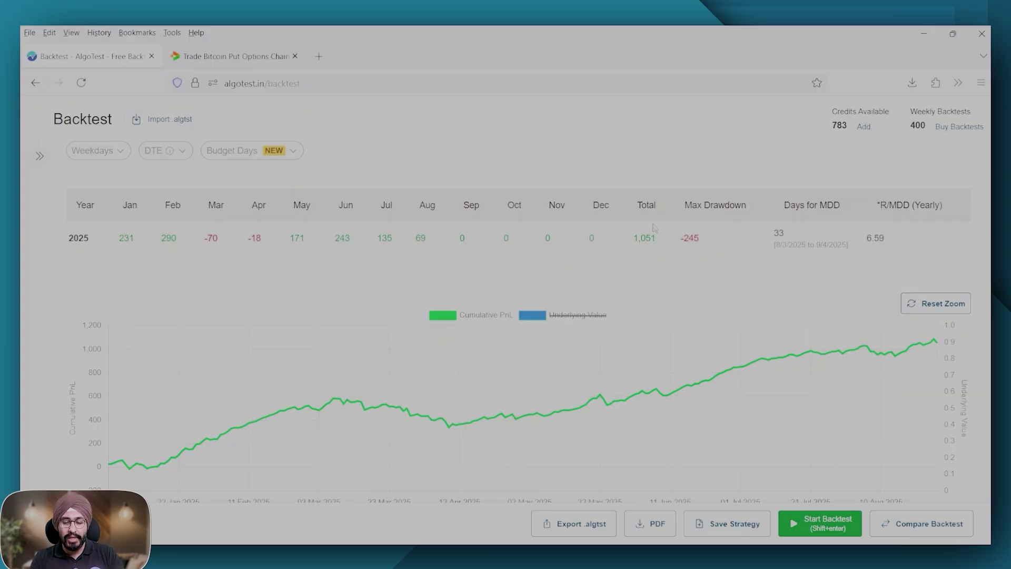
scroll(655, 228, up, 3)
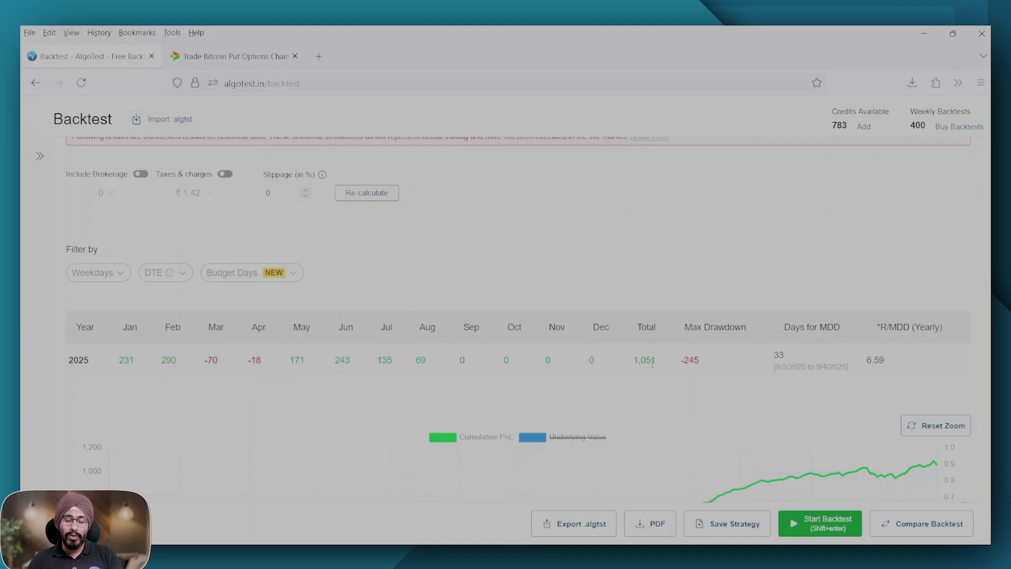
scroll(589, 272, up, 20)
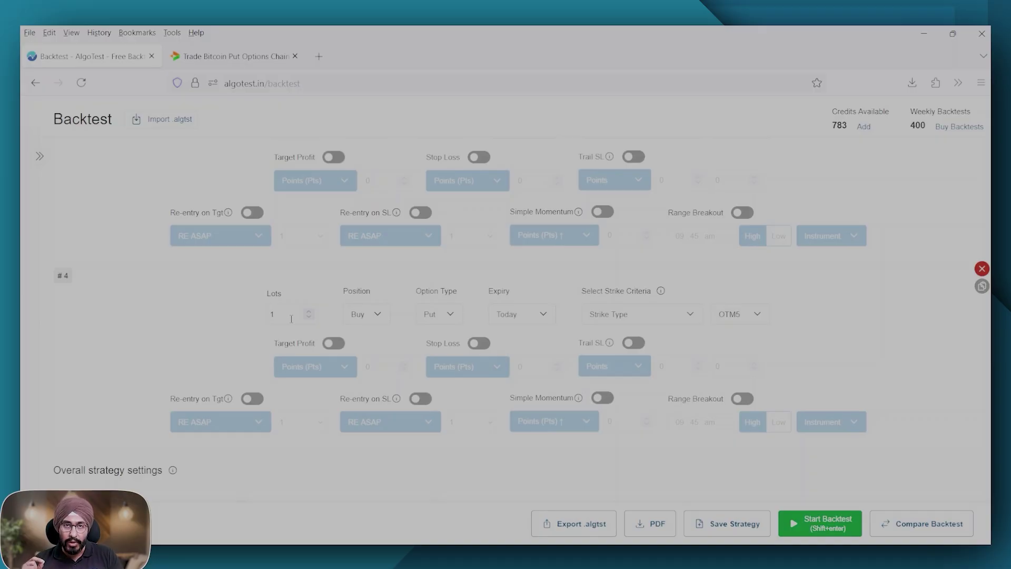
scroll(291, 319, down, 20)
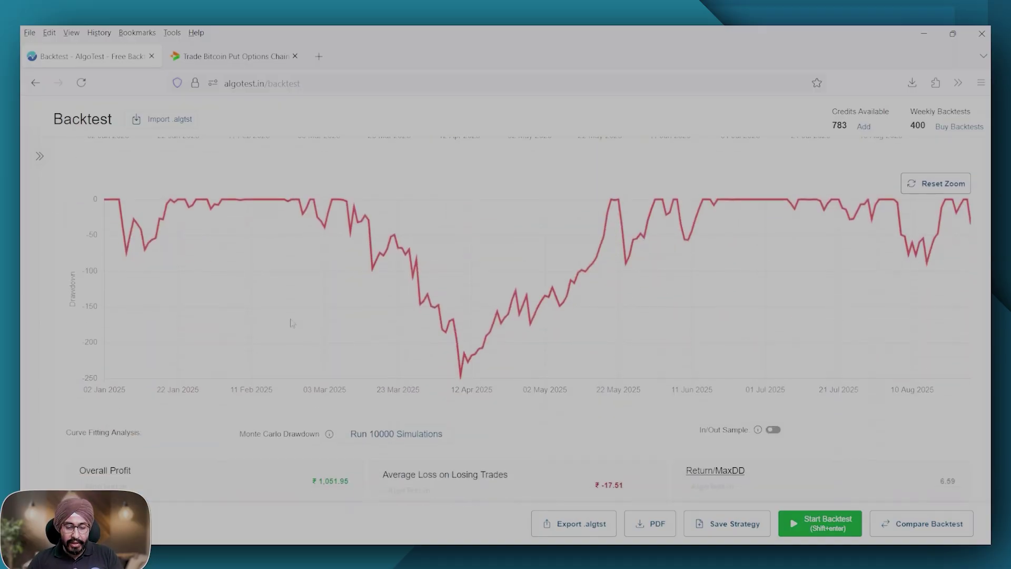
scroll(291, 323, down, 6)
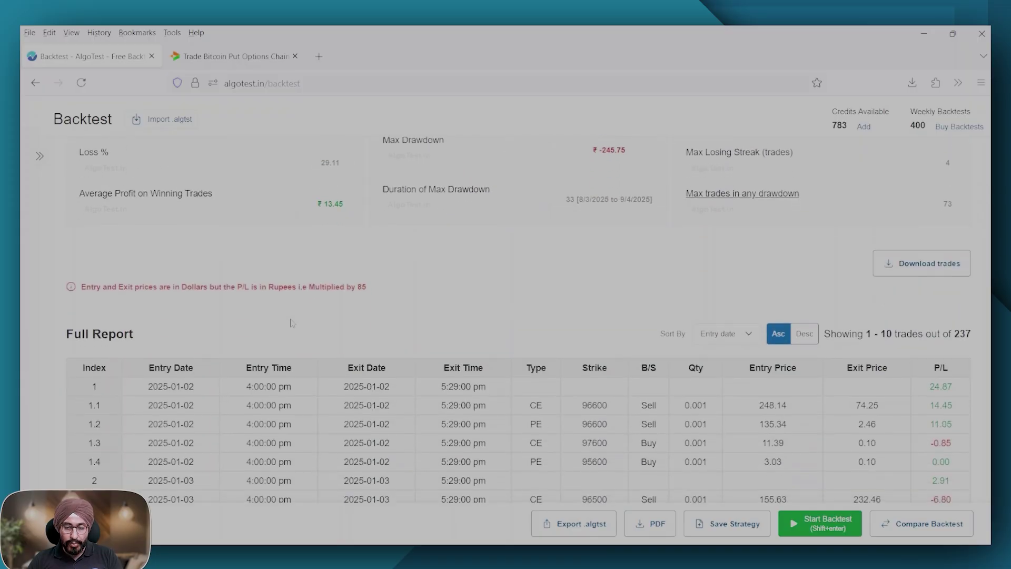
scroll(311, 329, down, 1)
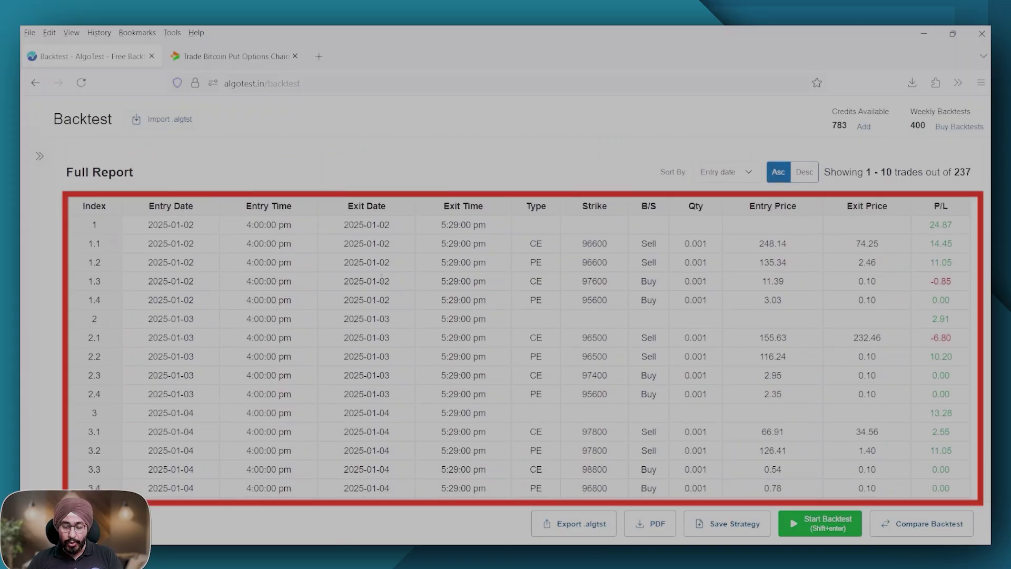
drag(804, 250, 754, 246)
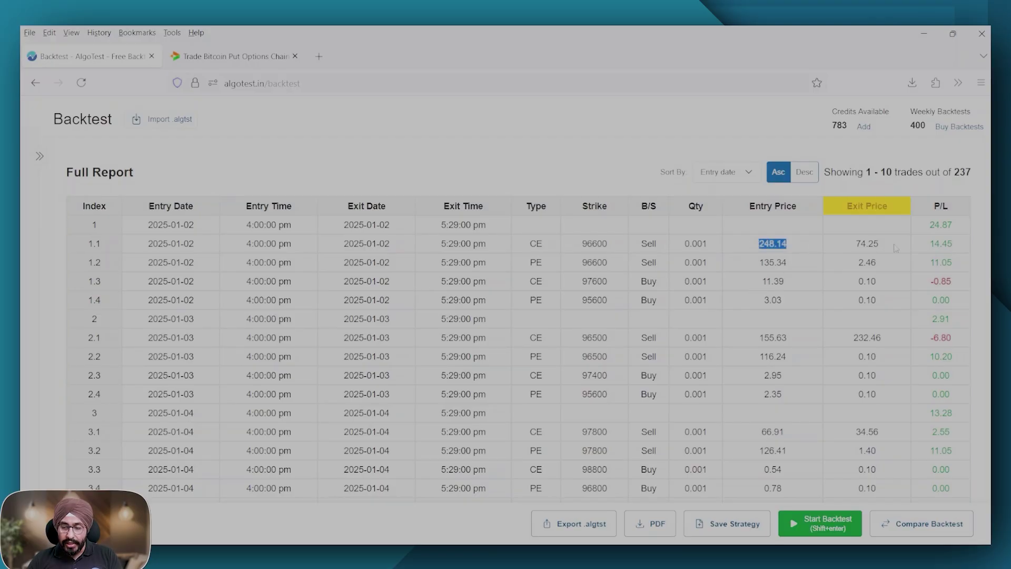
drag(895, 248, 855, 244)
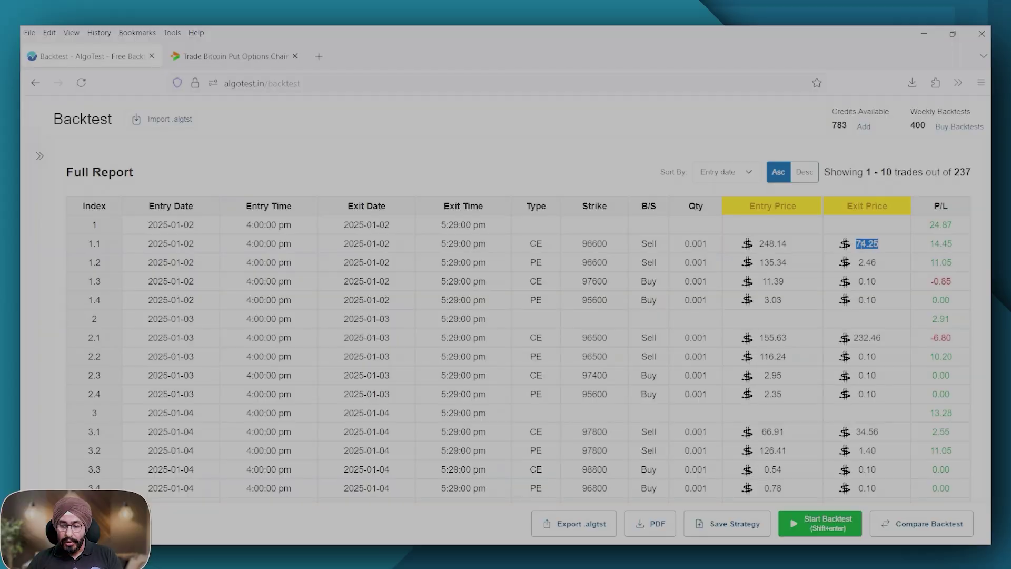
click(963, 247)
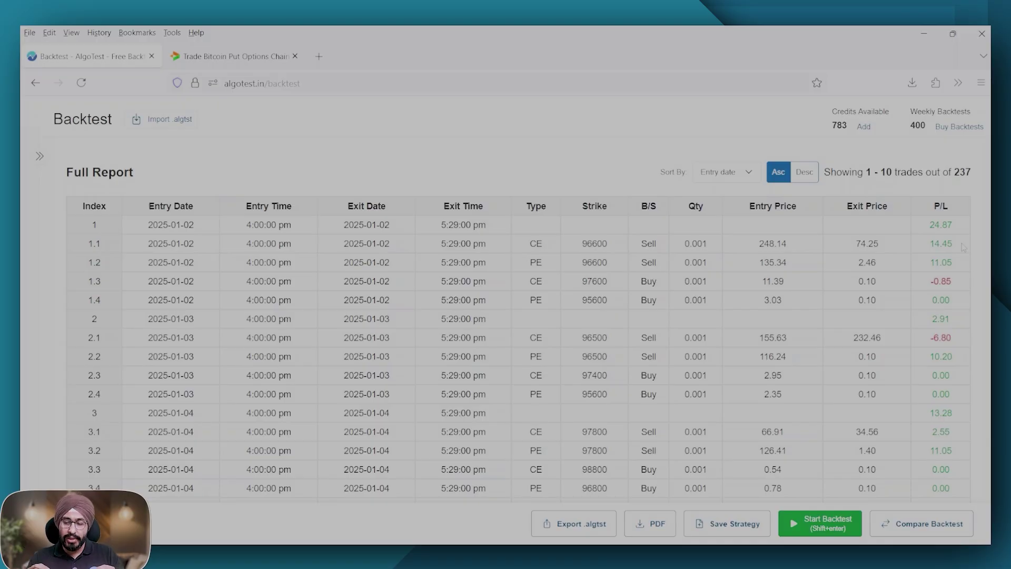
drag(788, 244, 743, 245)
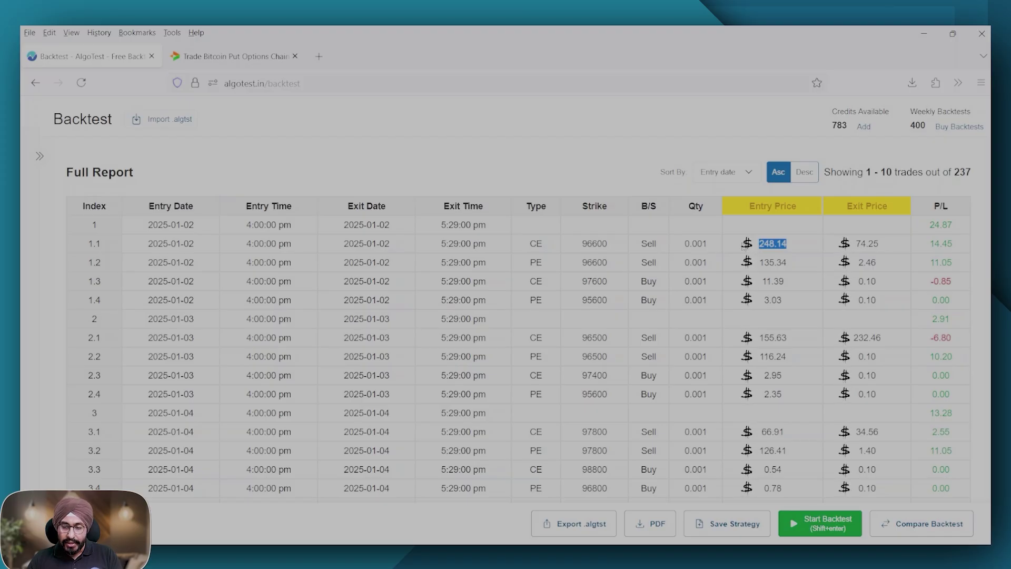
click(232, 56)
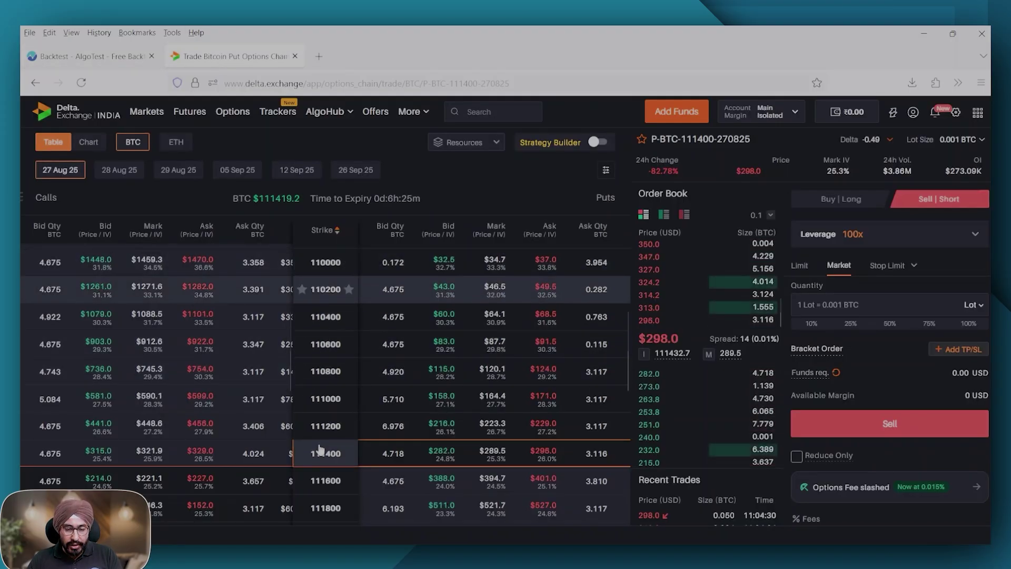
click(89, 56)
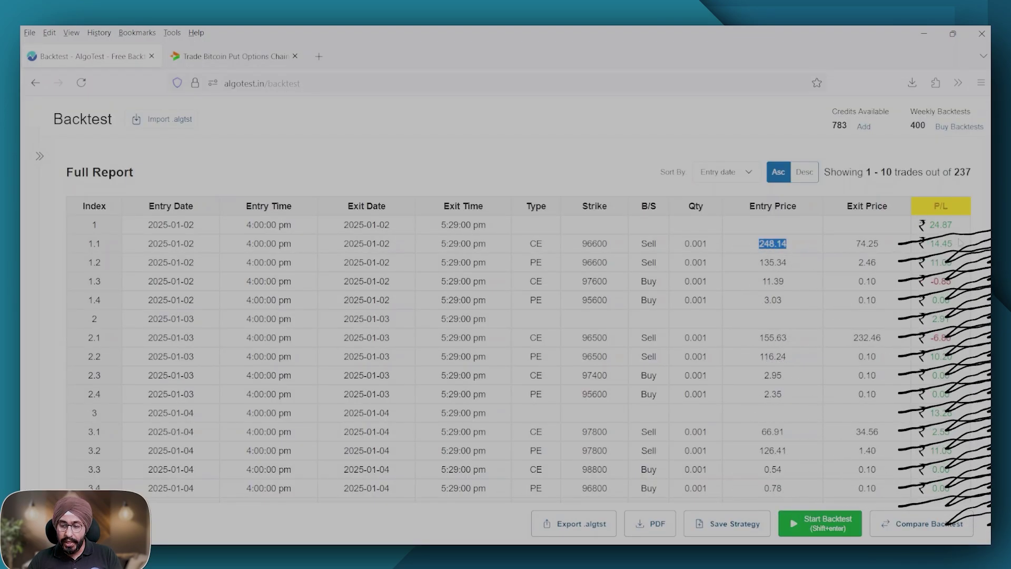
double_click(942, 244)
scroll(447, 310, up, 3)
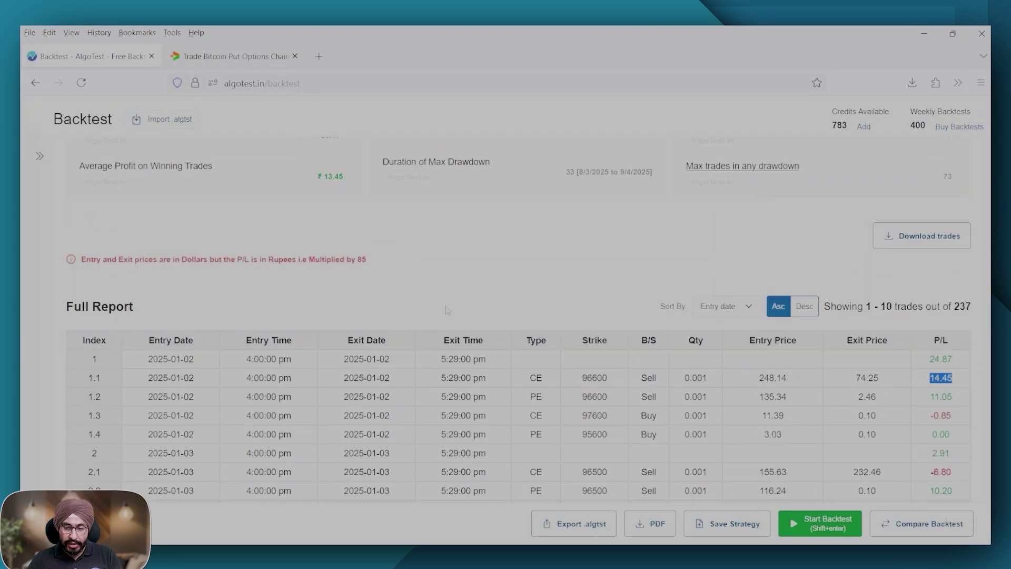
scroll(447, 310, up, 10)
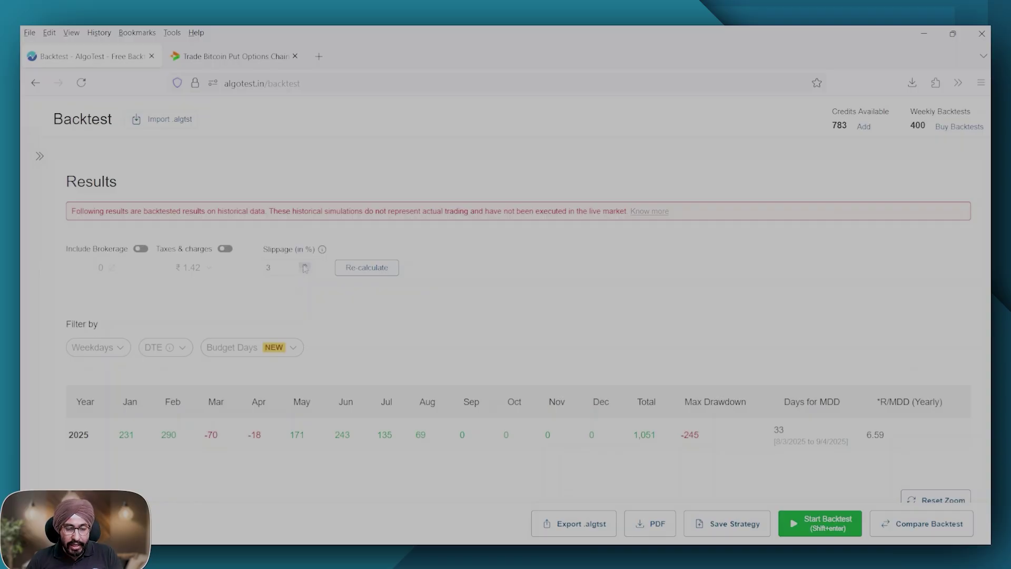
Raise the Slippage (in %) value from 3 to 4.
click(304, 267)
Re-calculate the results at 4% slippage, bringing the 2025 total to 570.
click(377, 271)
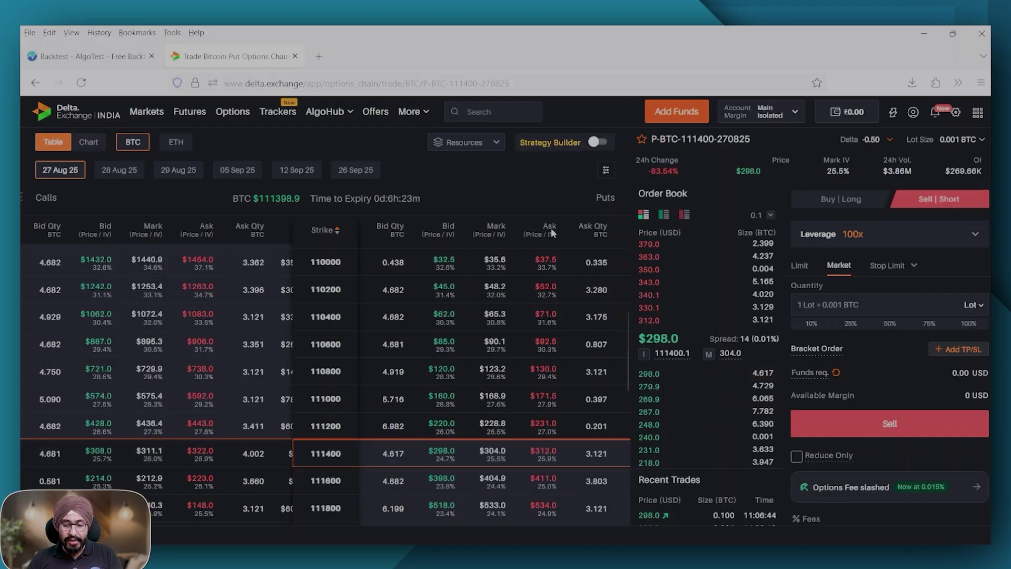
Return to the AlgoTest Backtest browser tab showing the 4% slippage results.
click(124, 65)
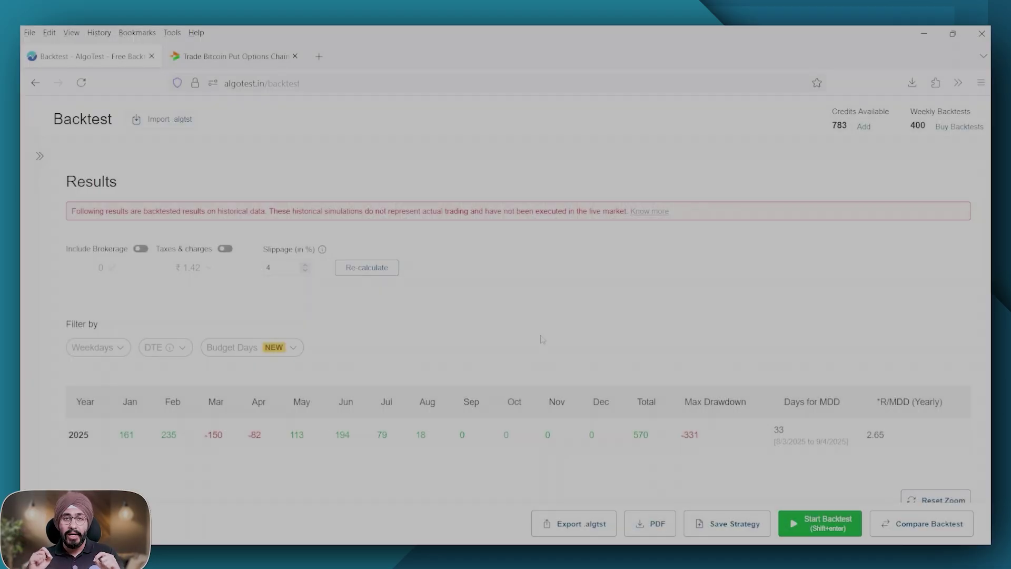
scroll(543, 339, down, 1)
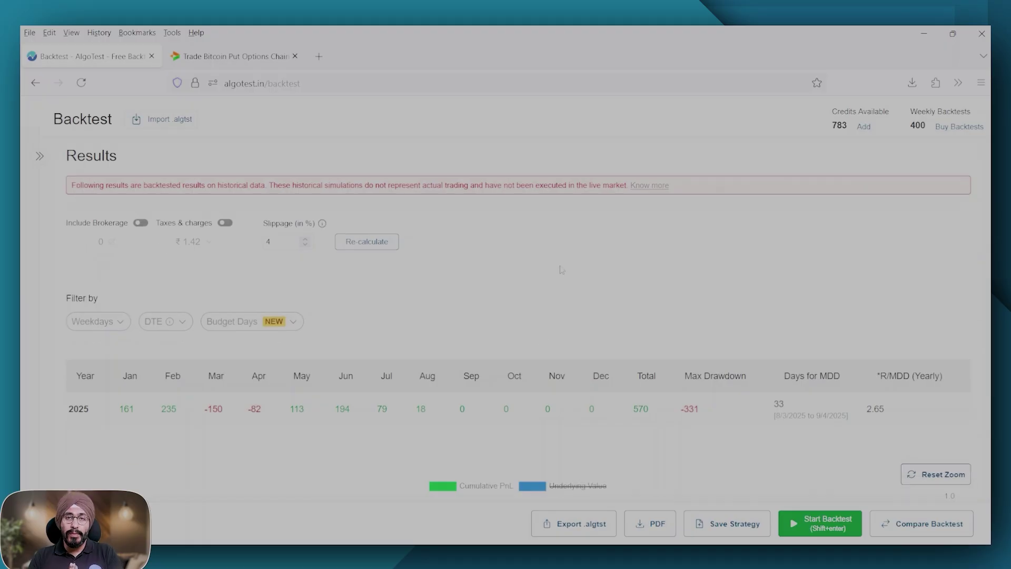